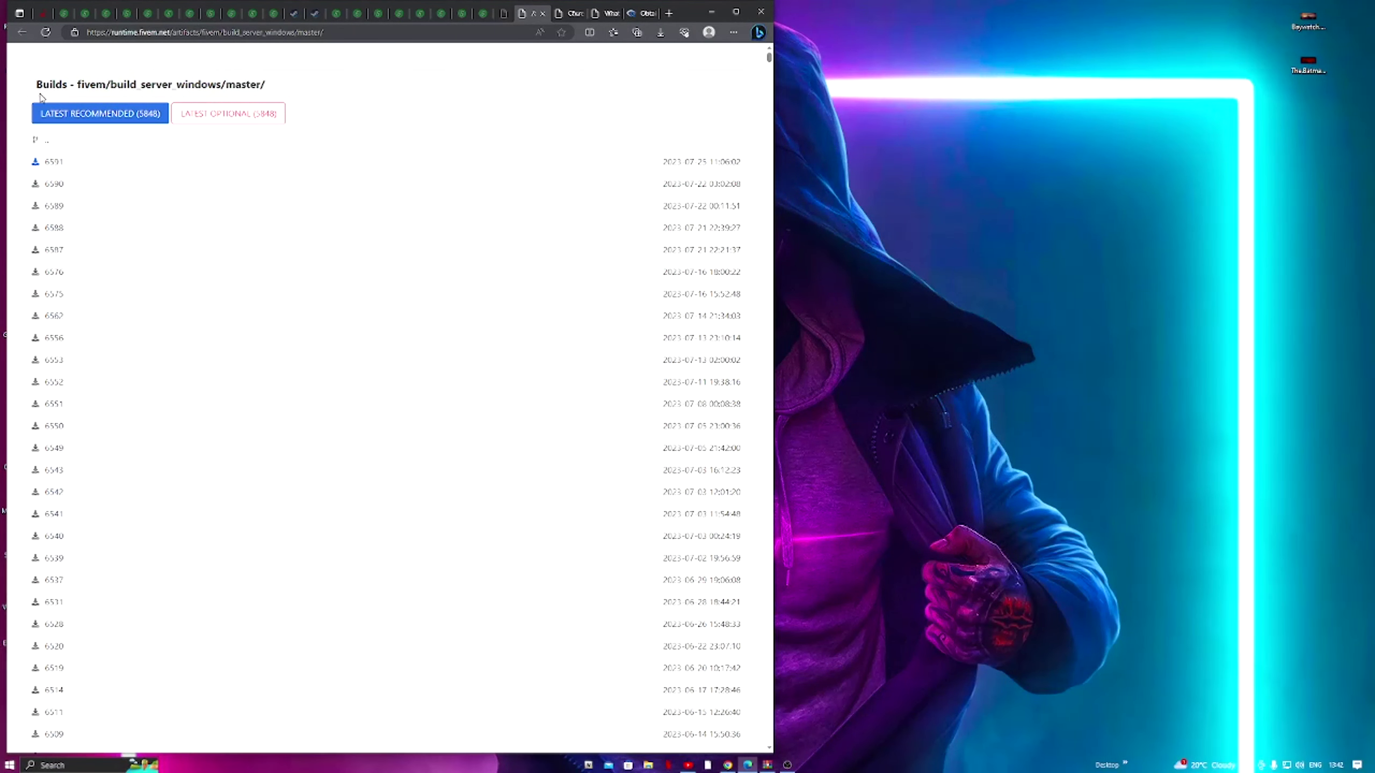
Maximize Edge on the FiveM Windows server builds page, then minimize it to reveal the desktop.
{"action": "left_click", "coordinate": [737, 12]}
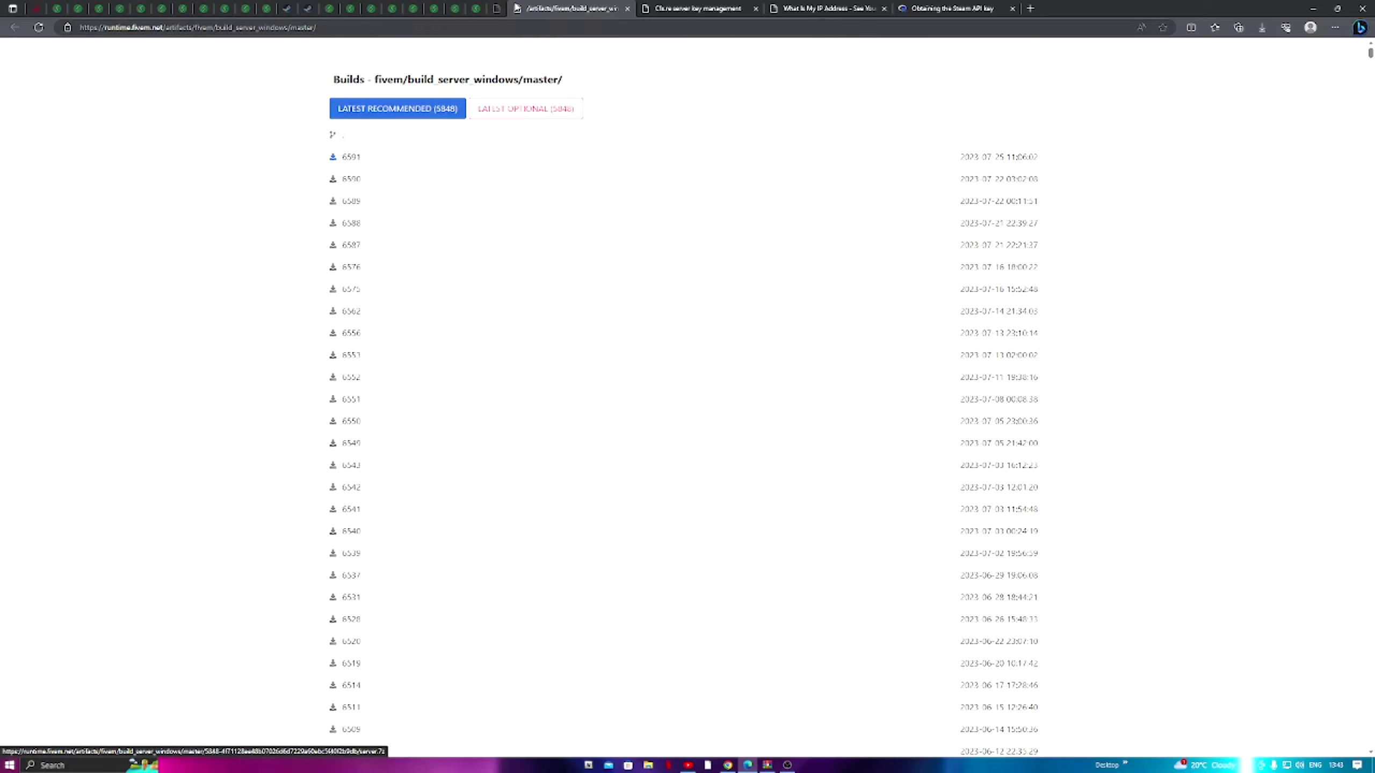
{"action": "left_click", "coordinate": [1315, 8]}
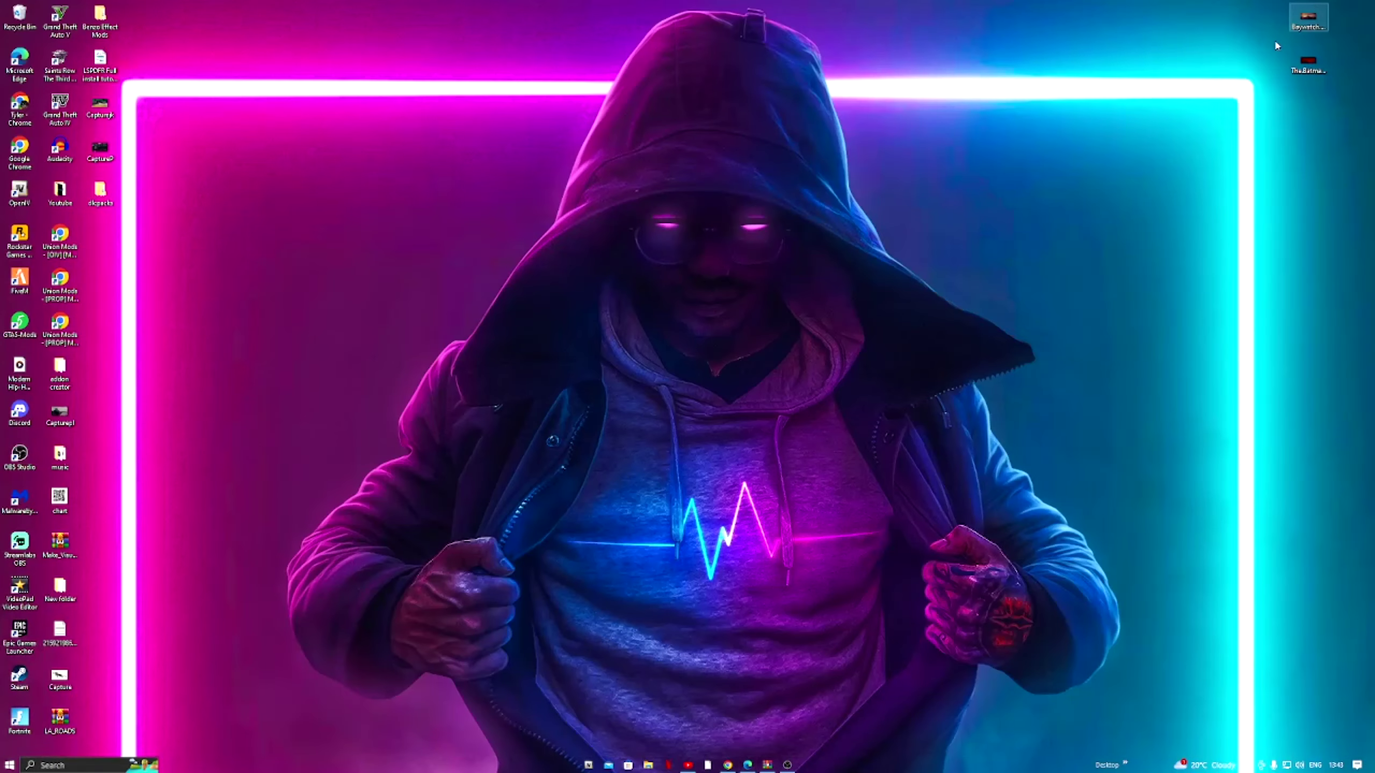
Restore the WinRAR server archive, widen it to show all its files, and bring up File Explorer.
{"action": "left_click", "coordinate": [770, 764]}
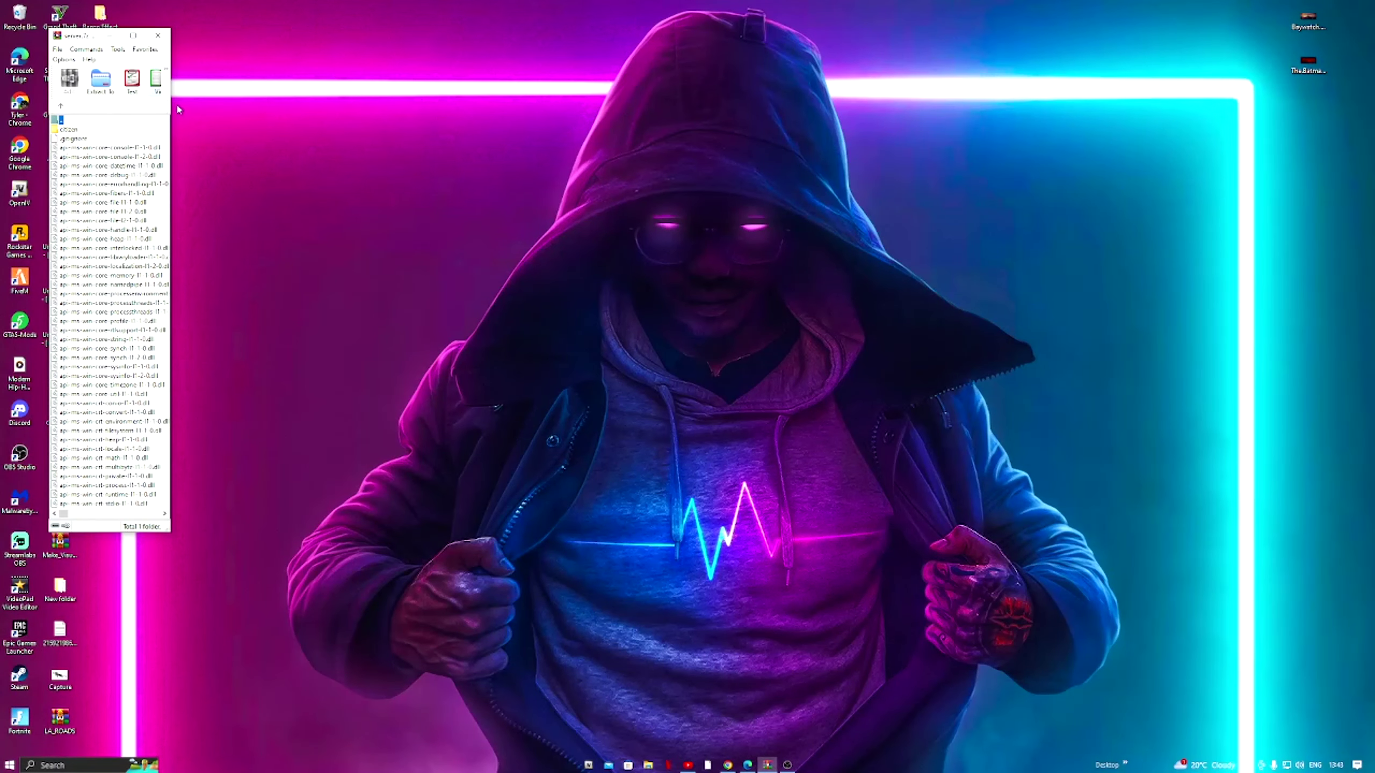
{"action": "left_click_drag", "start_coordinate": [170, 114], "coordinate": [512, 139]}
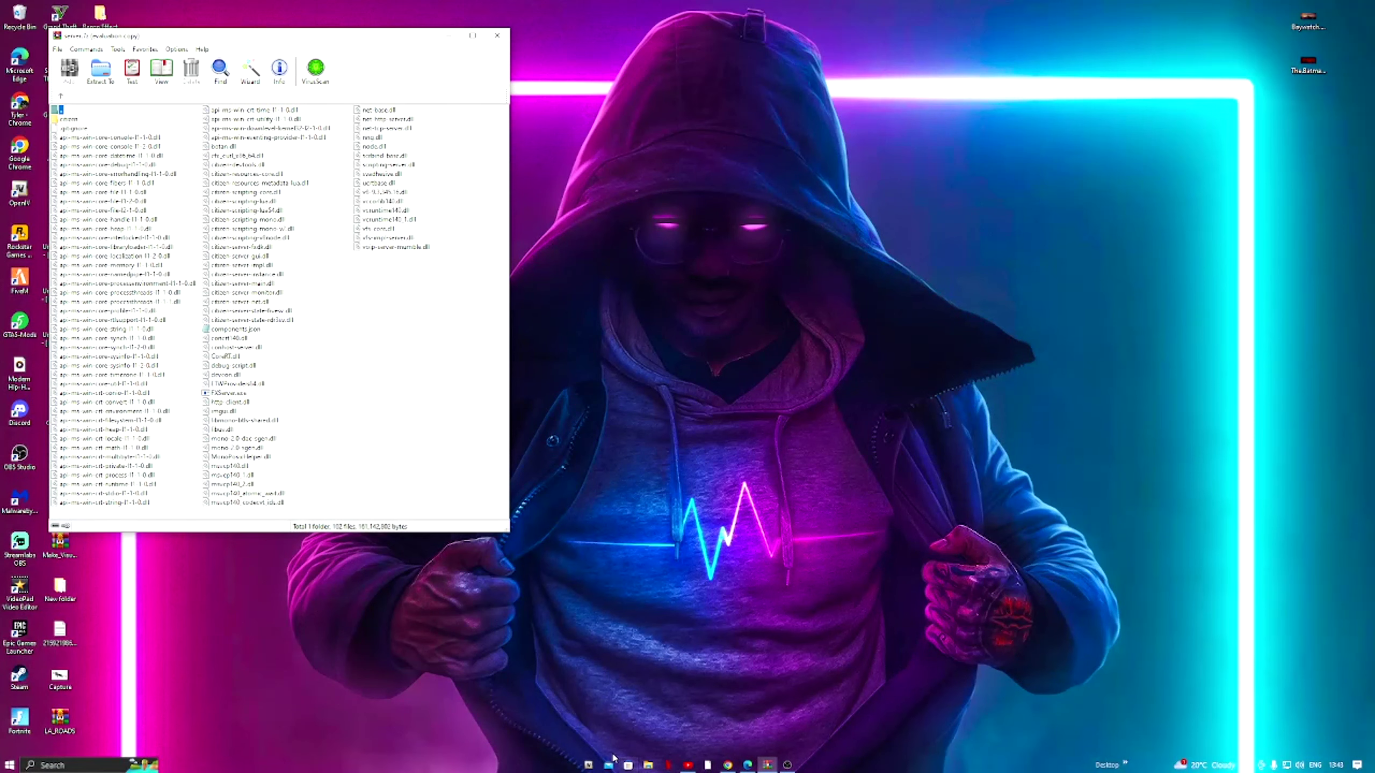
{"action": "left_click", "coordinate": [647, 766]}
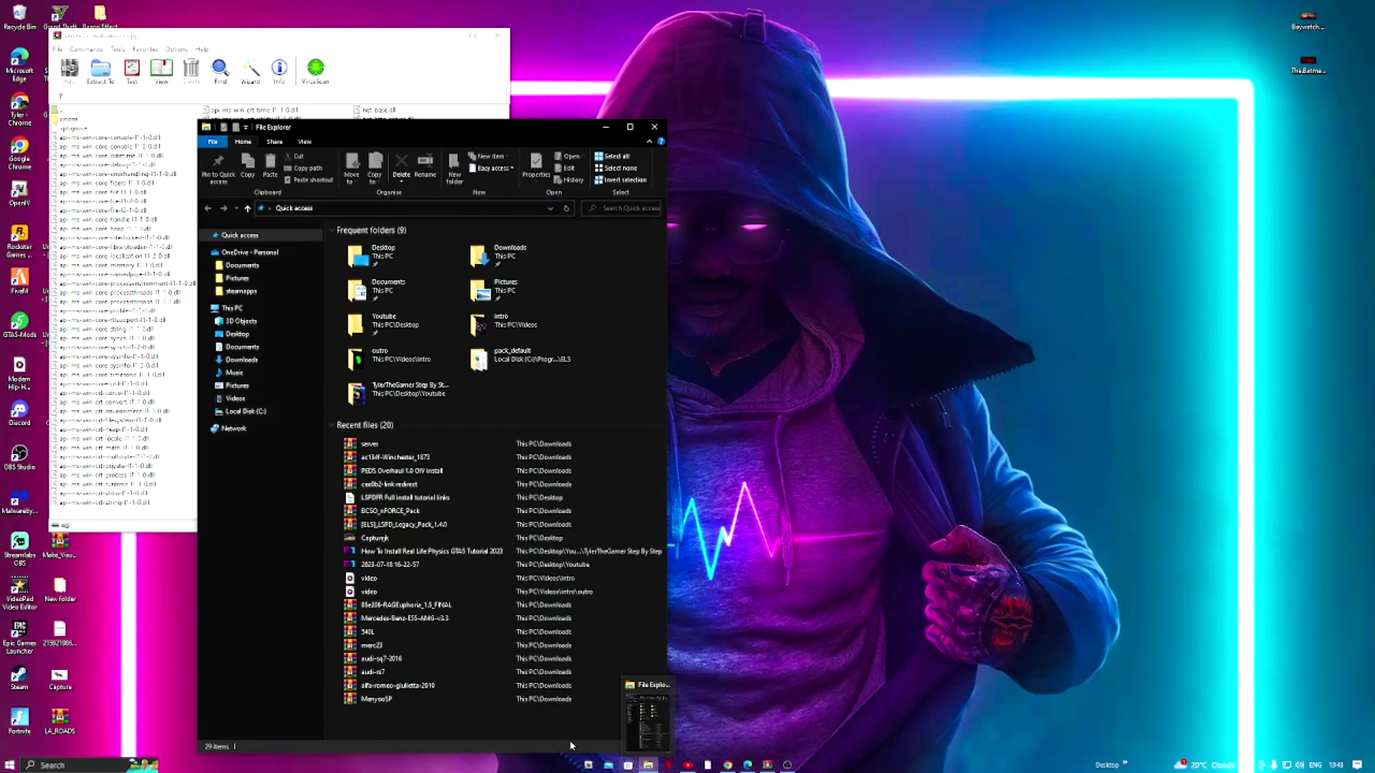
On Local Disk (C:), create a new folder named fxserver and open it beside WinRAR.
{"action": "left_click", "coordinate": [254, 412]}
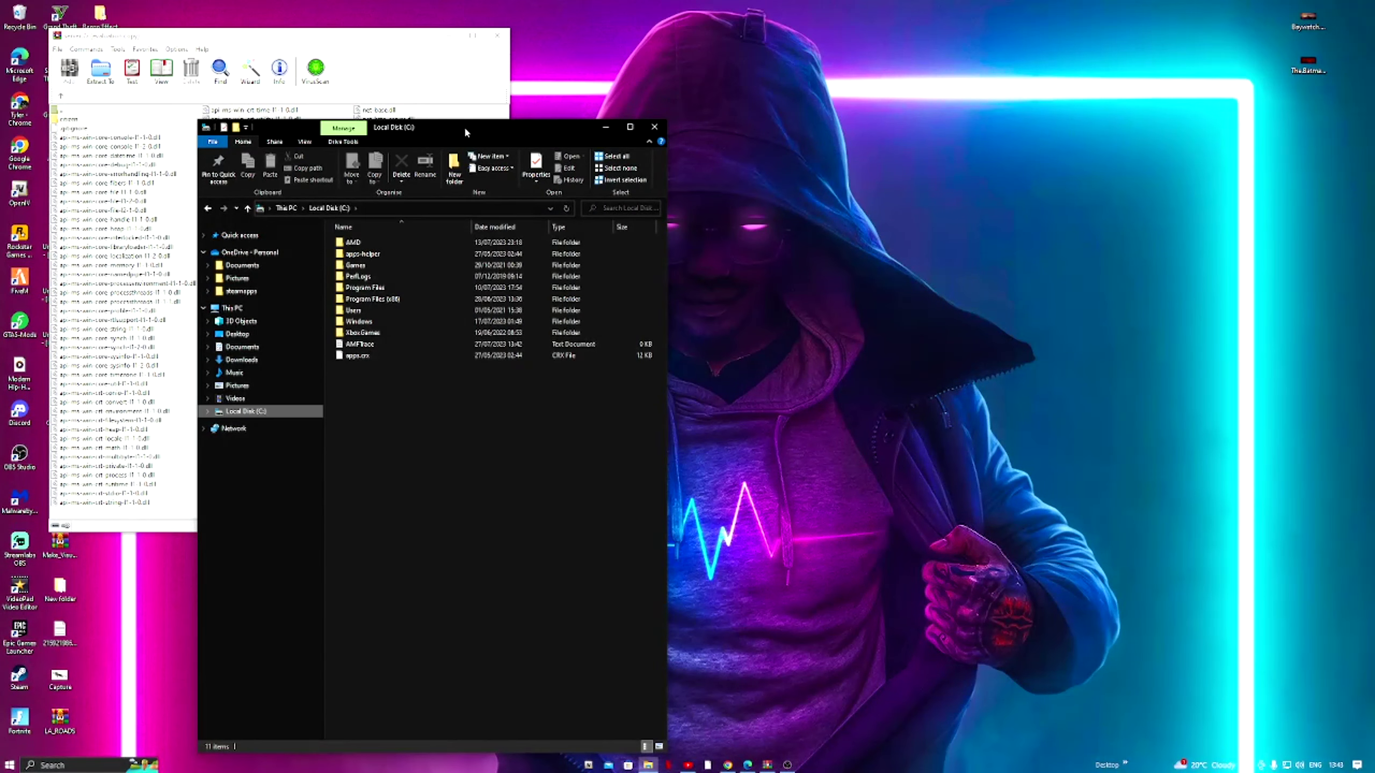
{"action": "left_click_drag", "start_coordinate": [463, 126], "coordinate": [777, 43]}
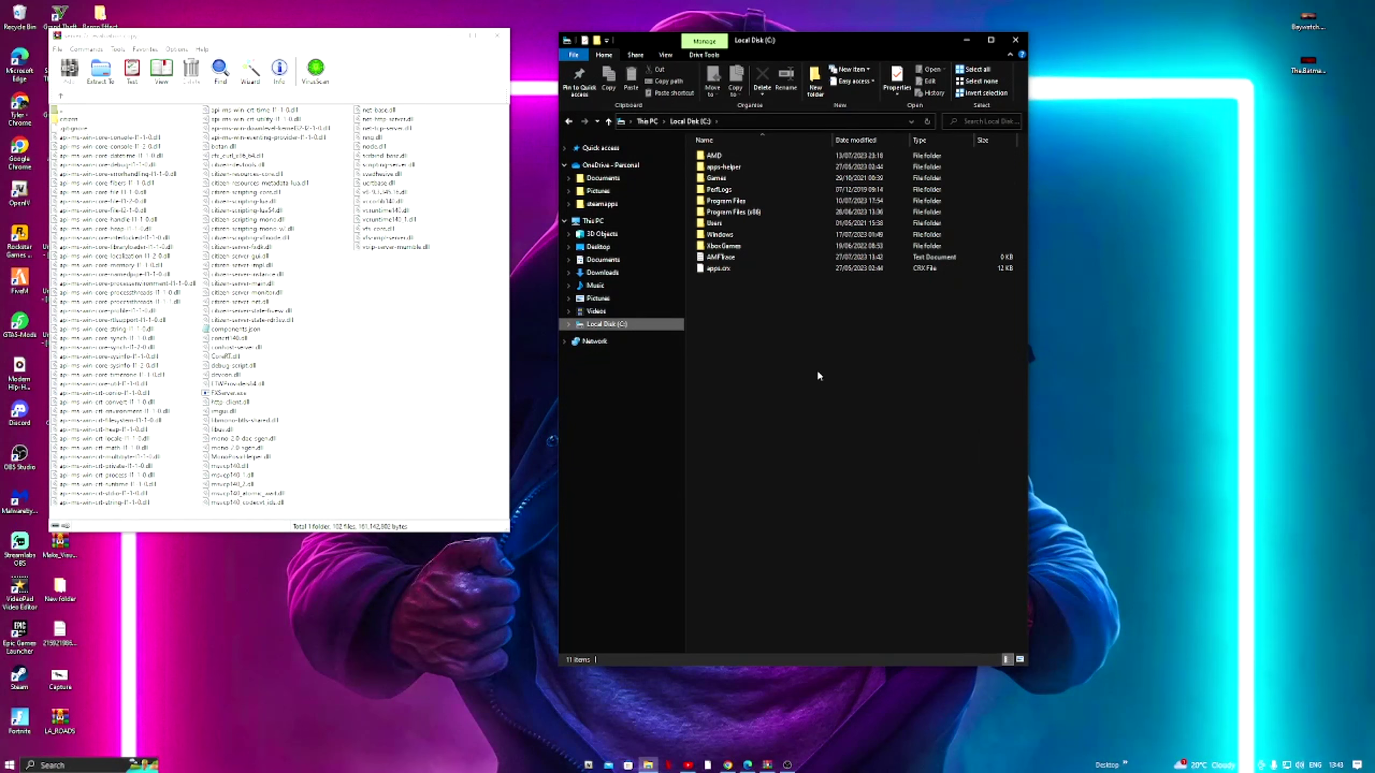
{"action": "right_click", "coordinate": [816, 317]}
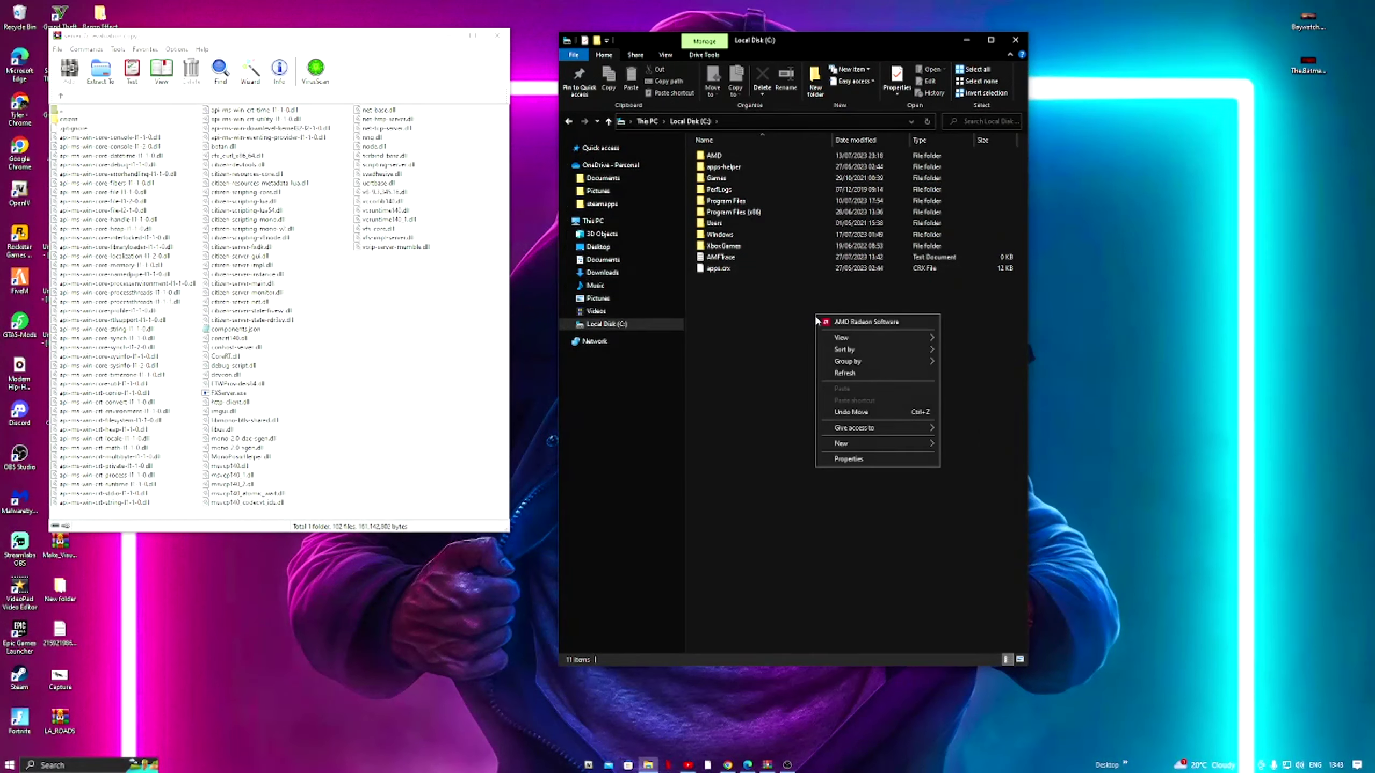
{"action": "mouse_move", "coordinate": [865, 444]}
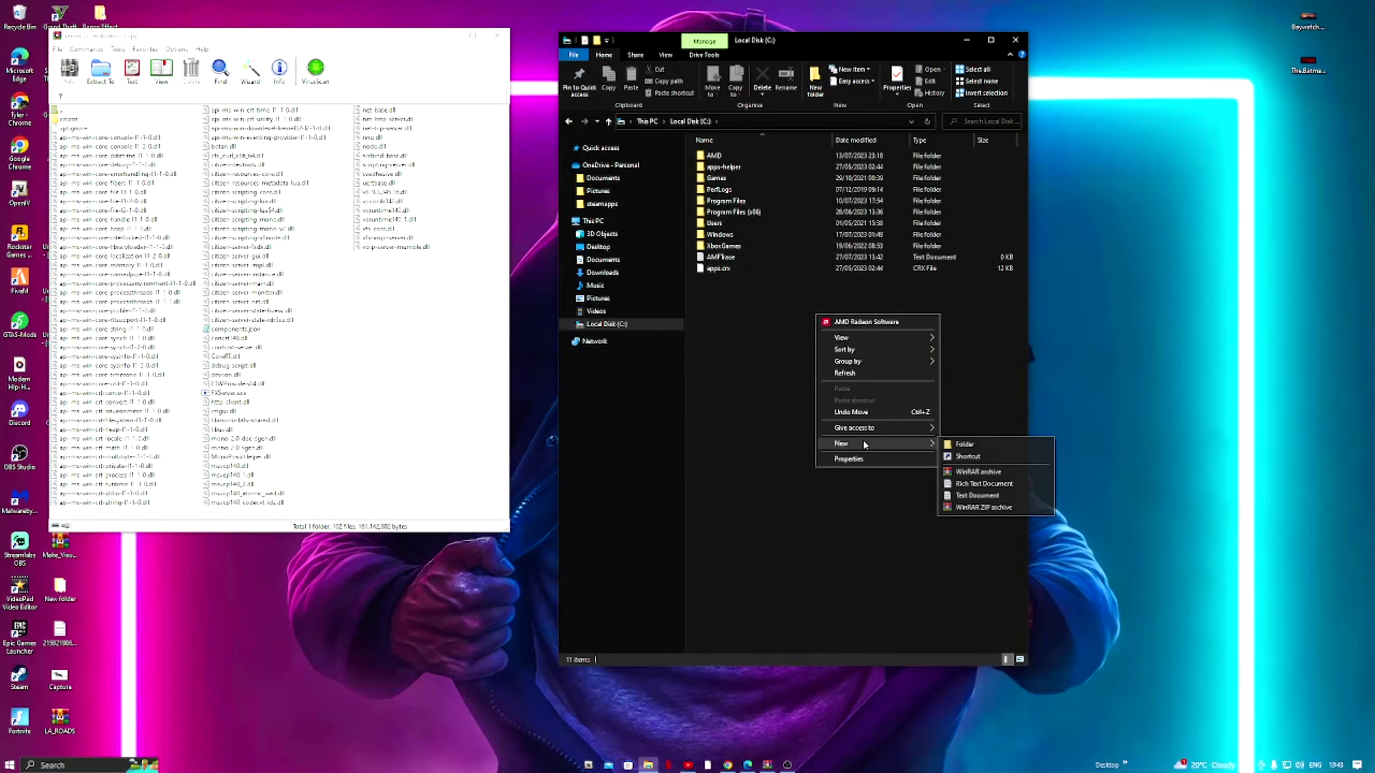
{"action": "left_click", "coordinate": [995, 444]}
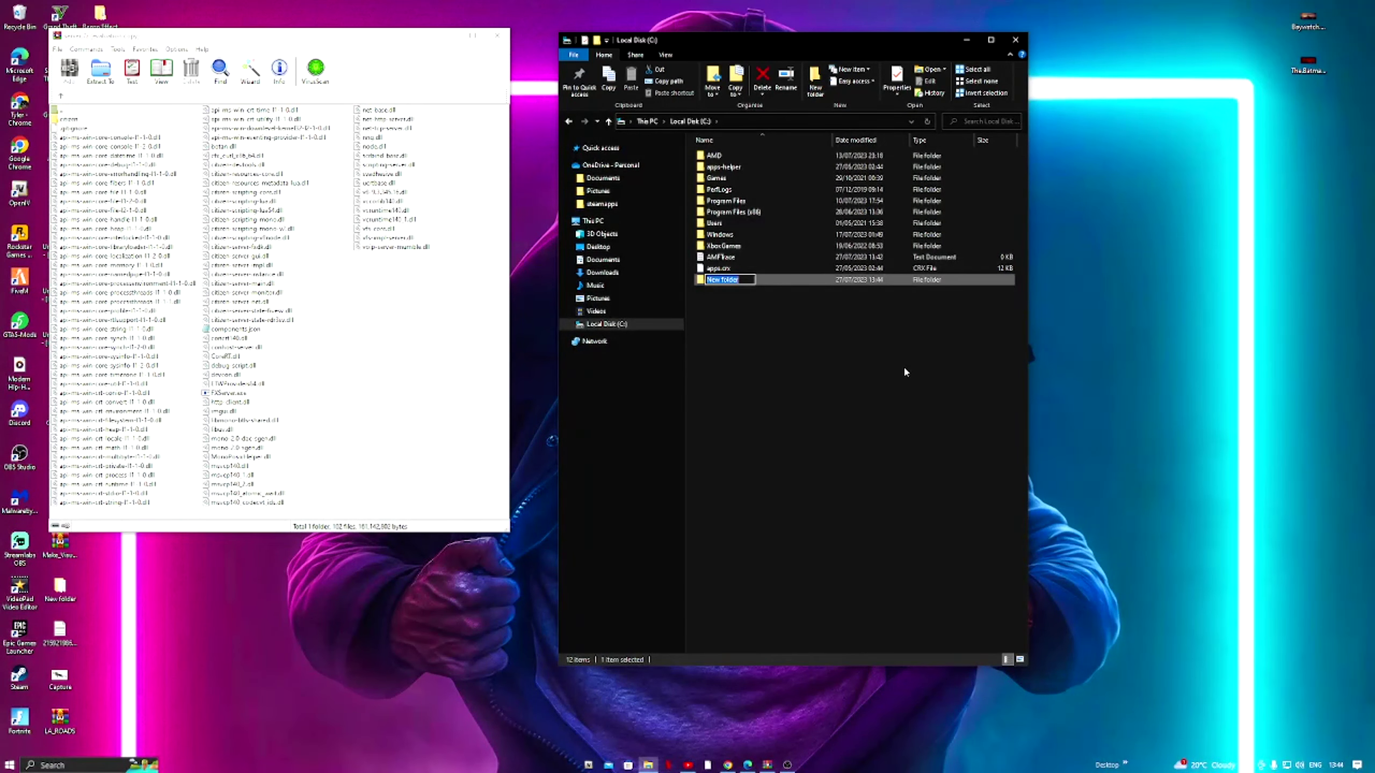
{"action": "key", "text": "BackSpace"}
{"action": "type", "text": "fxserver"}
{"action": "left_click", "coordinate": [742, 328]}
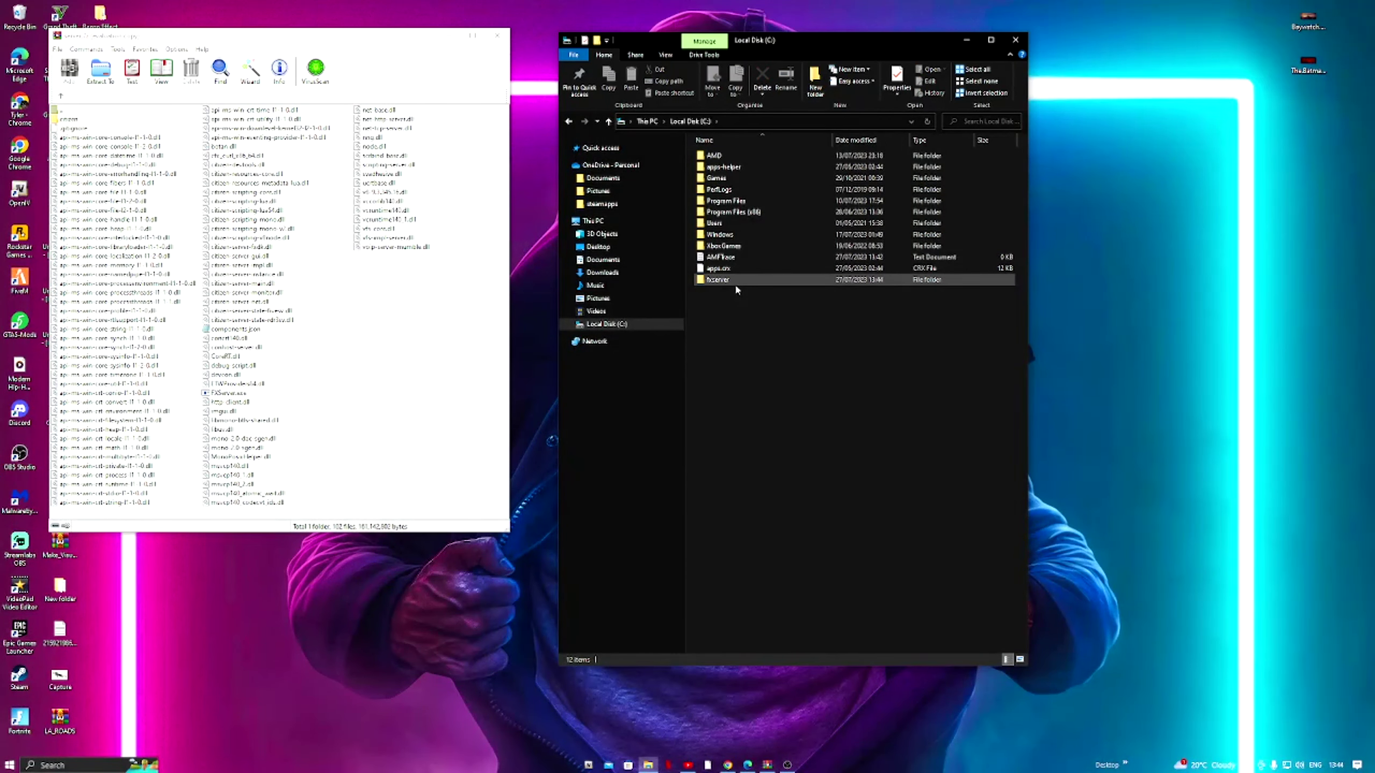
{"action": "double_click", "coordinate": [720, 279]}
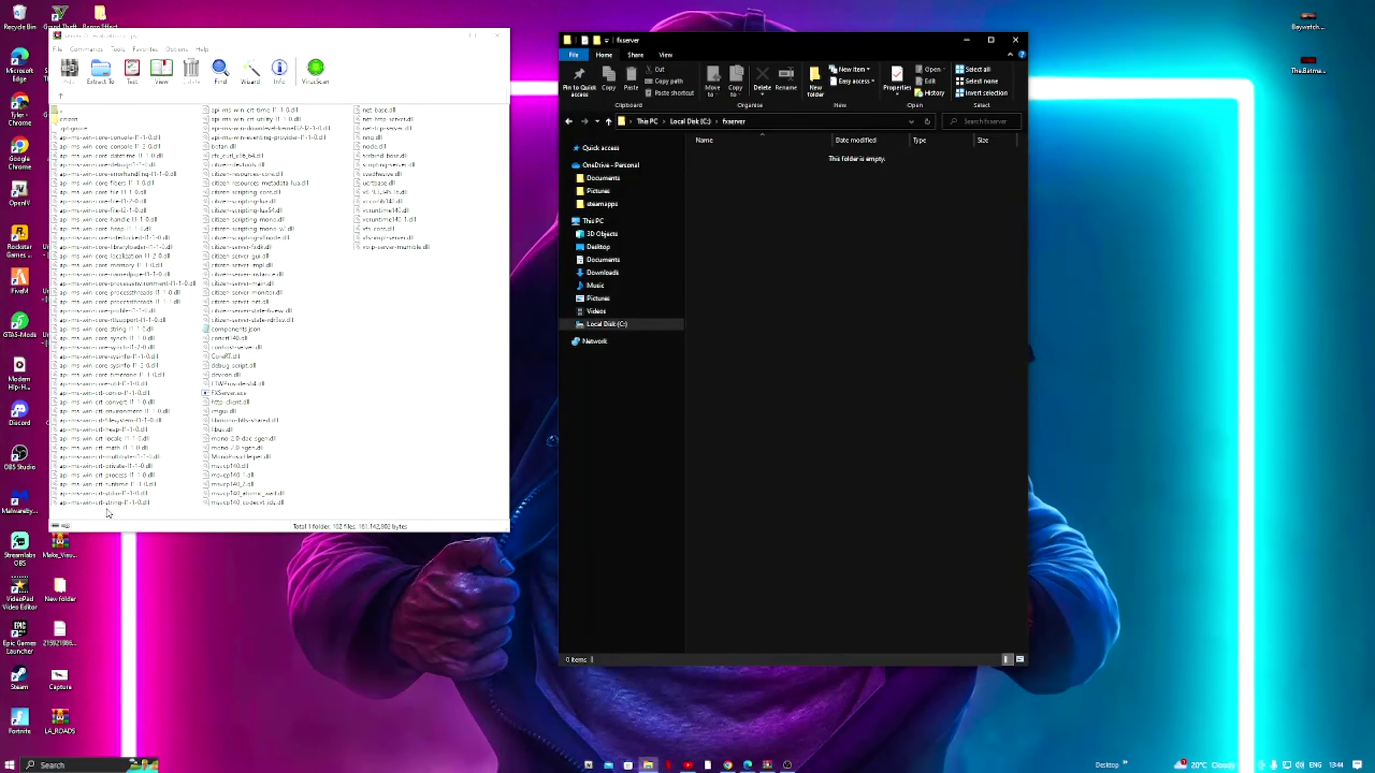
Select every file in the archive and drag them into C:\fxserver, then clear both selections.
{"action": "left_click_drag", "start_coordinate": [108, 512], "coordinate": [385, 135]}
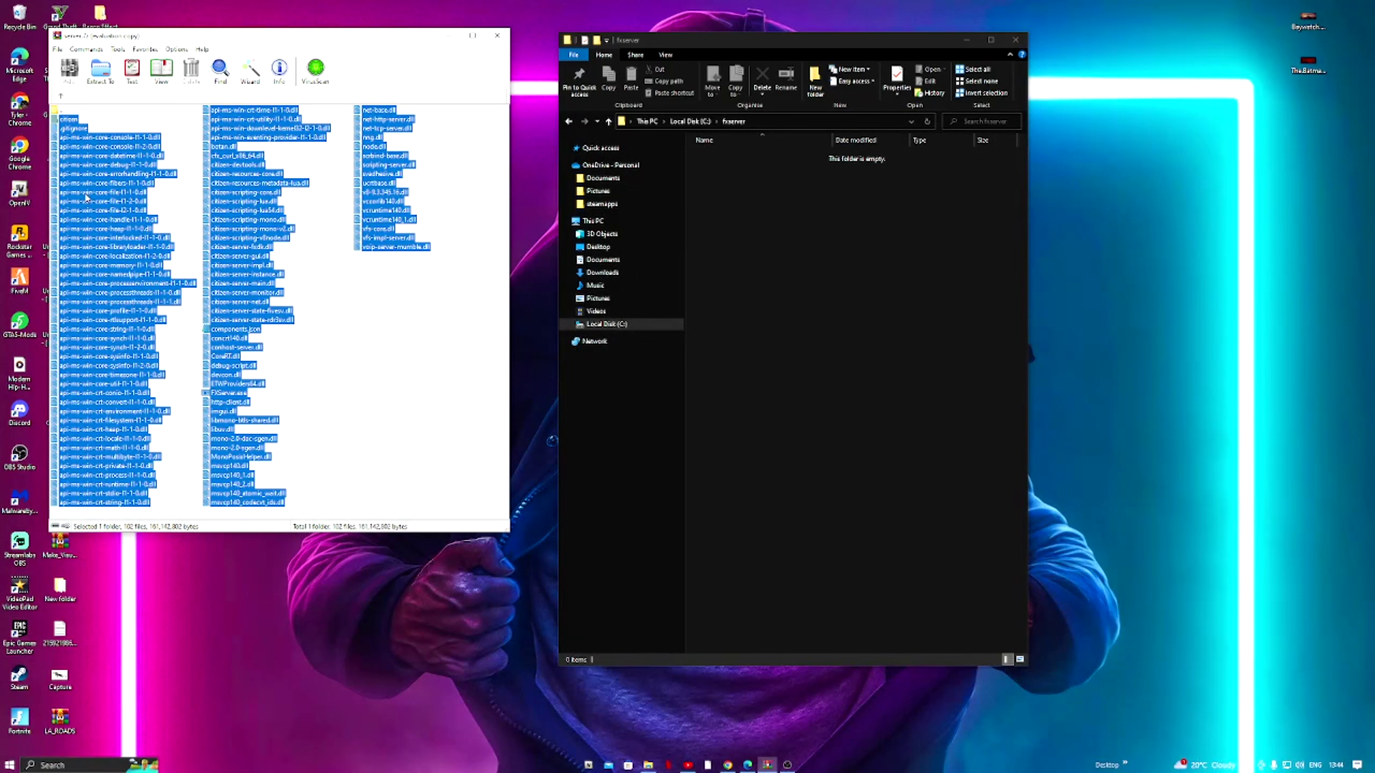
{"action": "left_click_drag", "start_coordinate": [85, 198], "coordinate": [881, 326]}
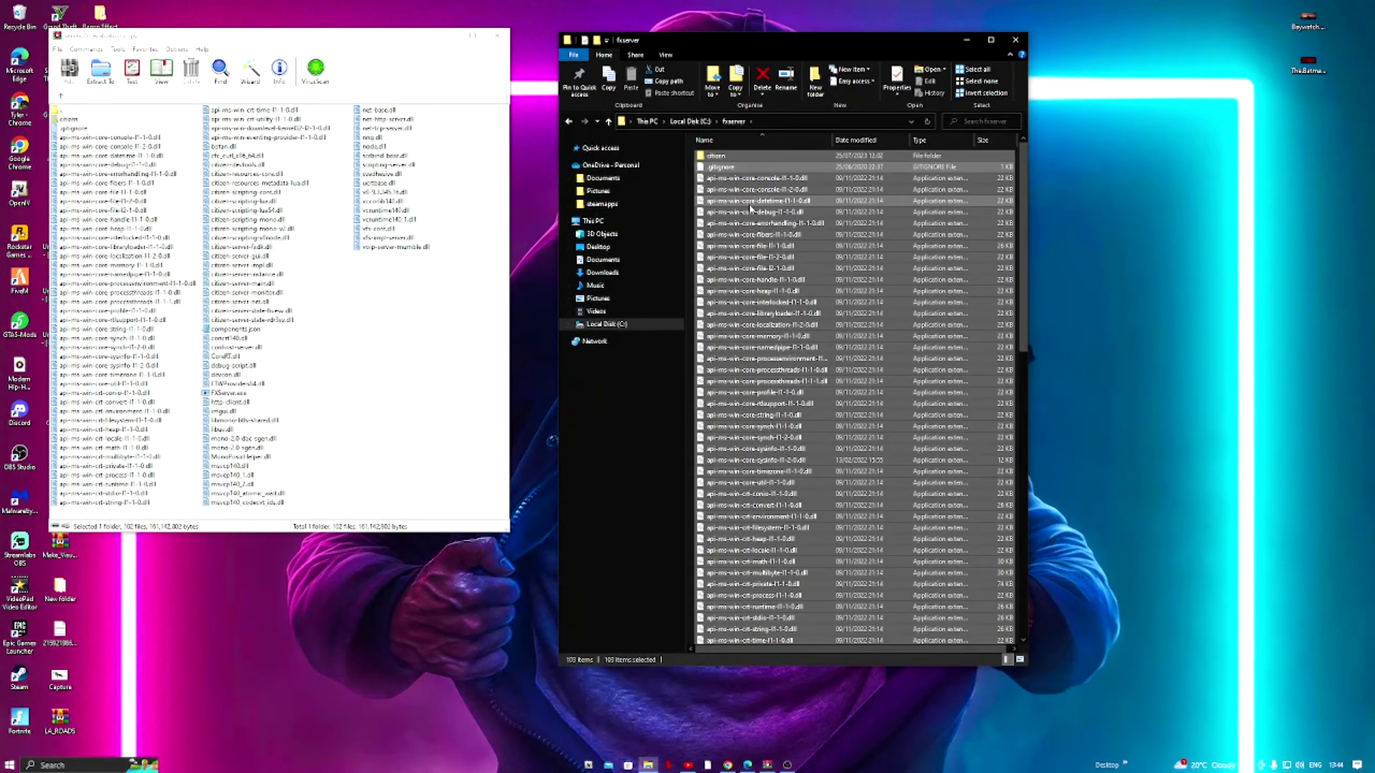
{"action": "left_click", "coordinate": [690, 329]}
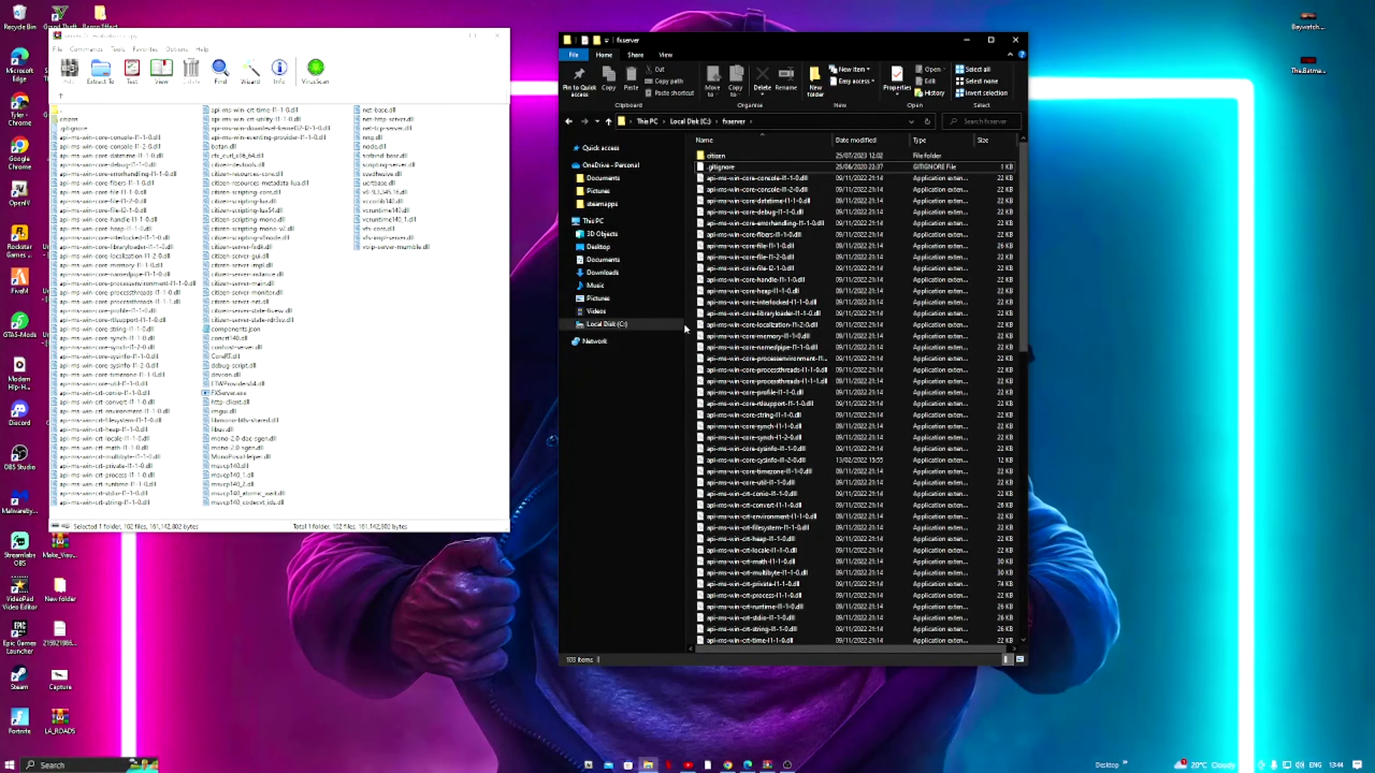
{"action": "left_click", "coordinate": [457, 424]}
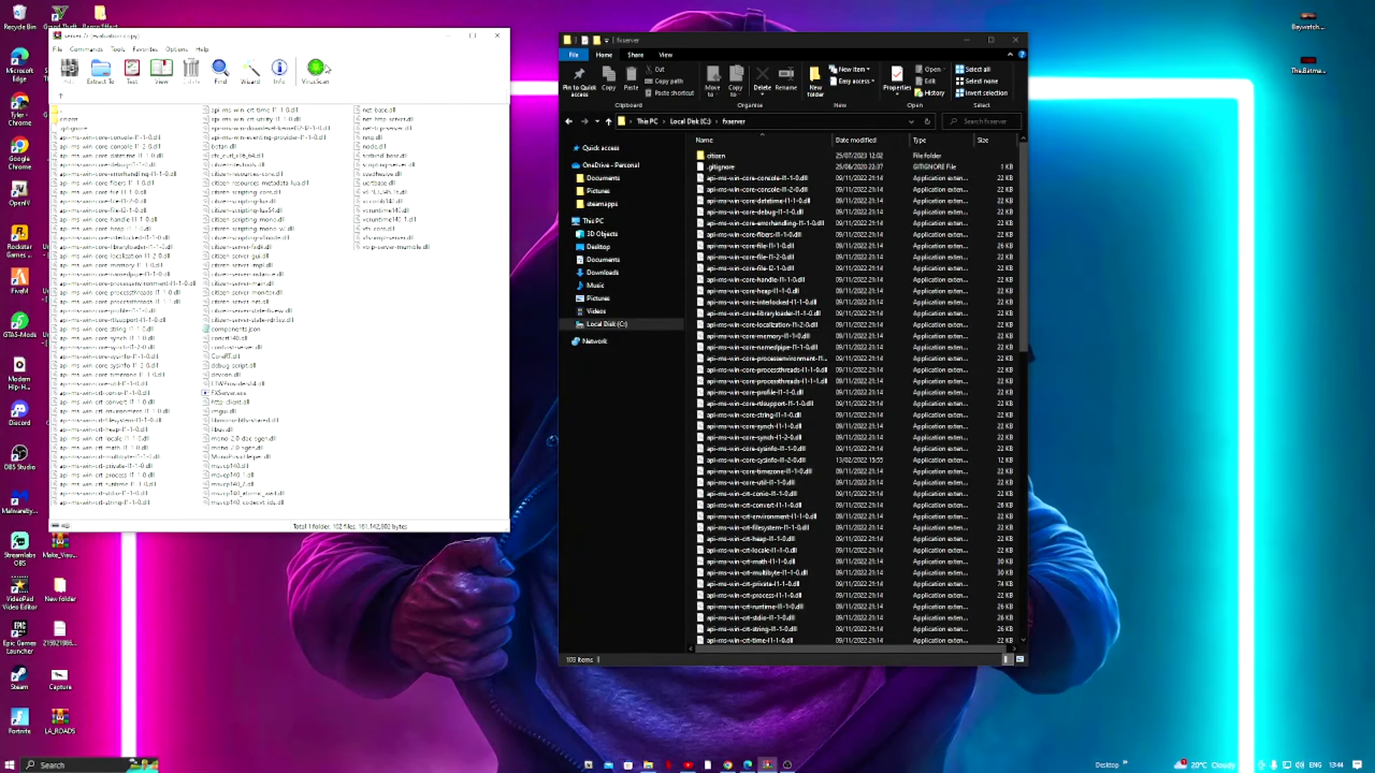
Minimize WinRAR, scroll down to FXServer.exe in C:\fxserver and launch it.
{"action": "left_click", "coordinate": [447, 36]}
{"action": "scroll", "coordinate": [764, 379], "scroll_direction": "down", "scroll_amount": 12}
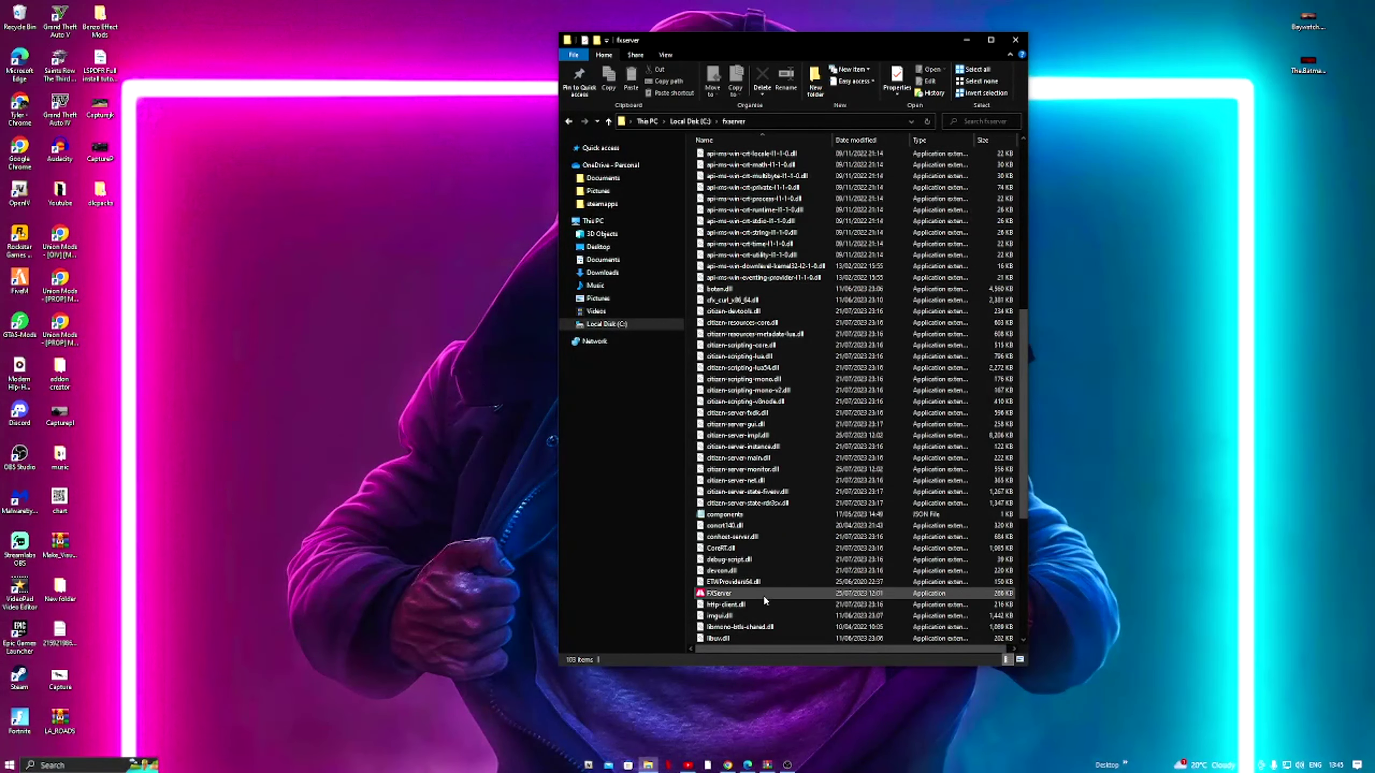
{"action": "scroll", "coordinate": [764, 599], "scroll_direction": "down", "scroll_amount": 1}
{"action": "scroll", "coordinate": [775, 565], "scroll_direction": "down", "scroll_amount": 3}
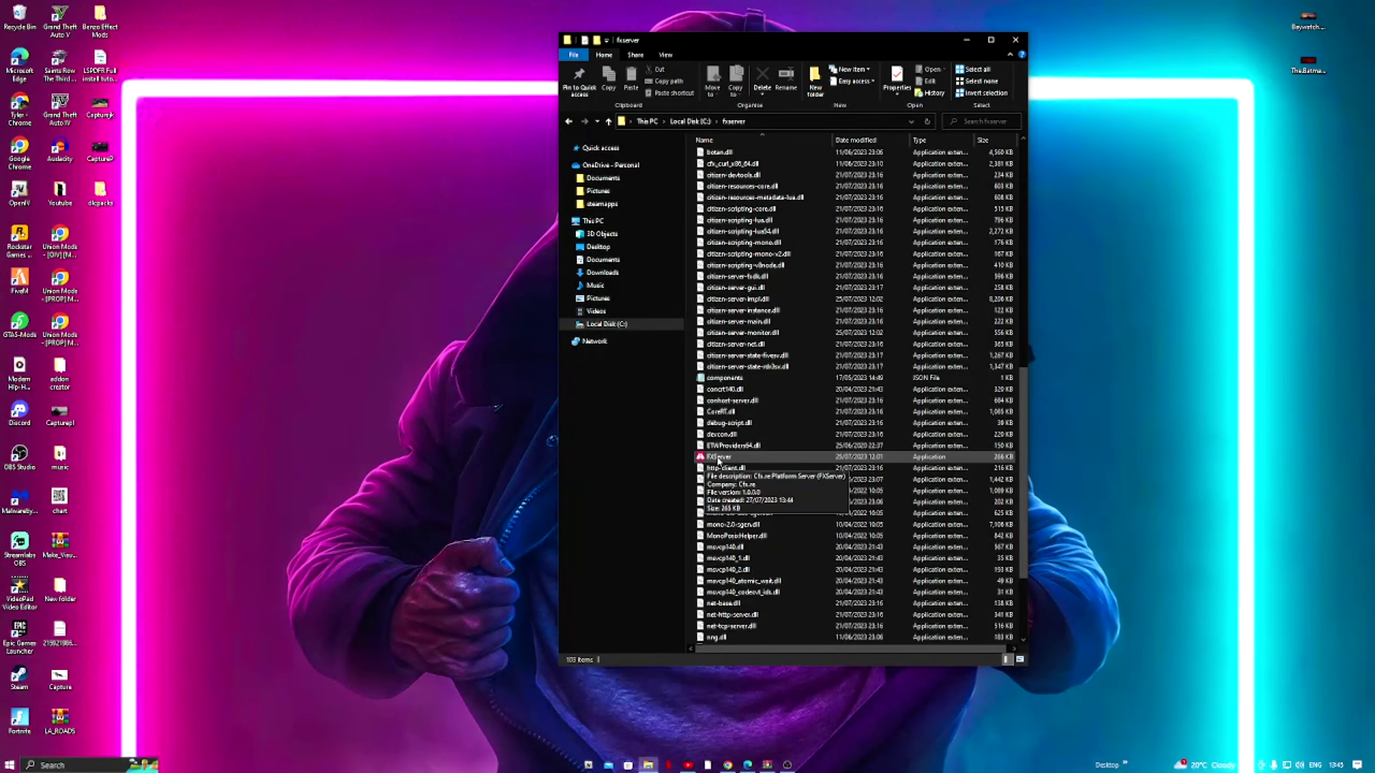
{"action": "double_click", "coordinate": [718, 458]}
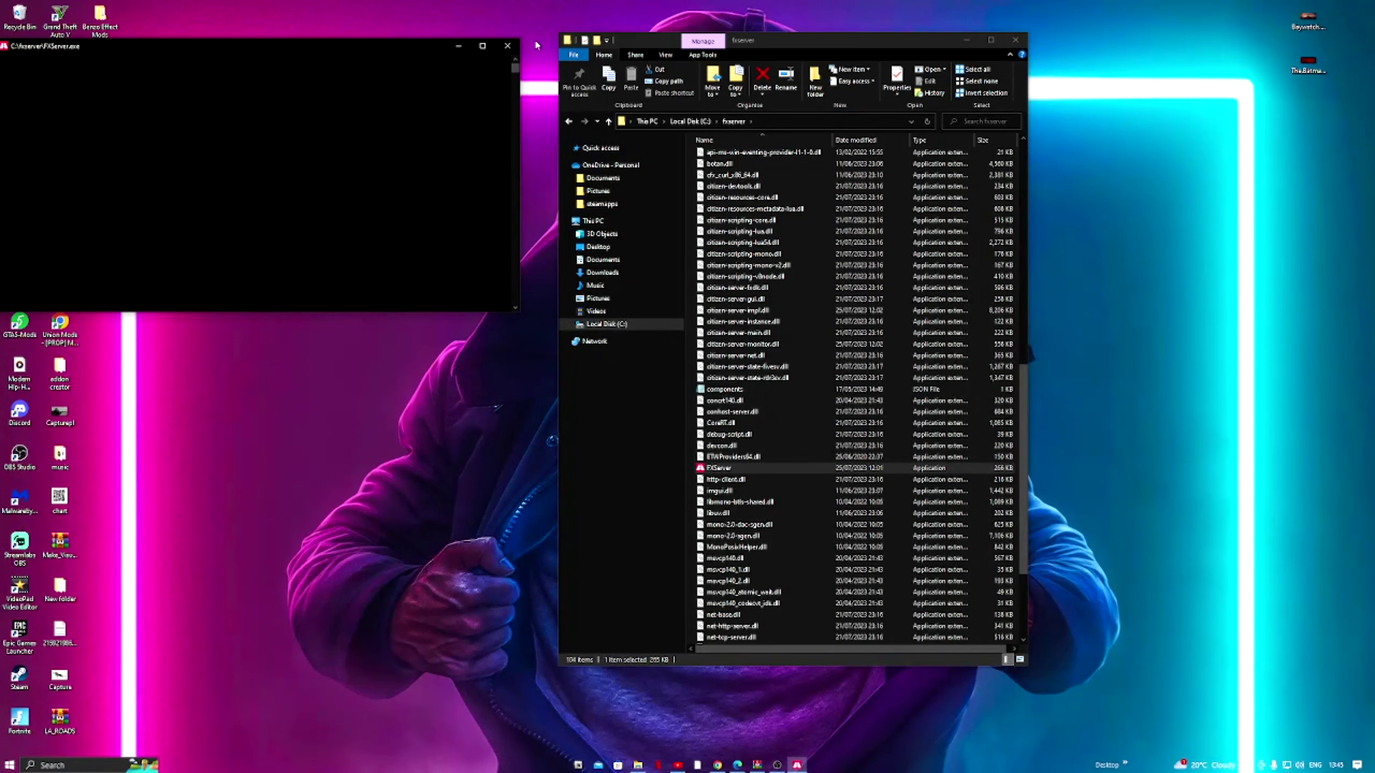
Relaunch FXServer and grant it access in the Windows Defender Firewall alert.
{"action": "key", "text": "Return"}
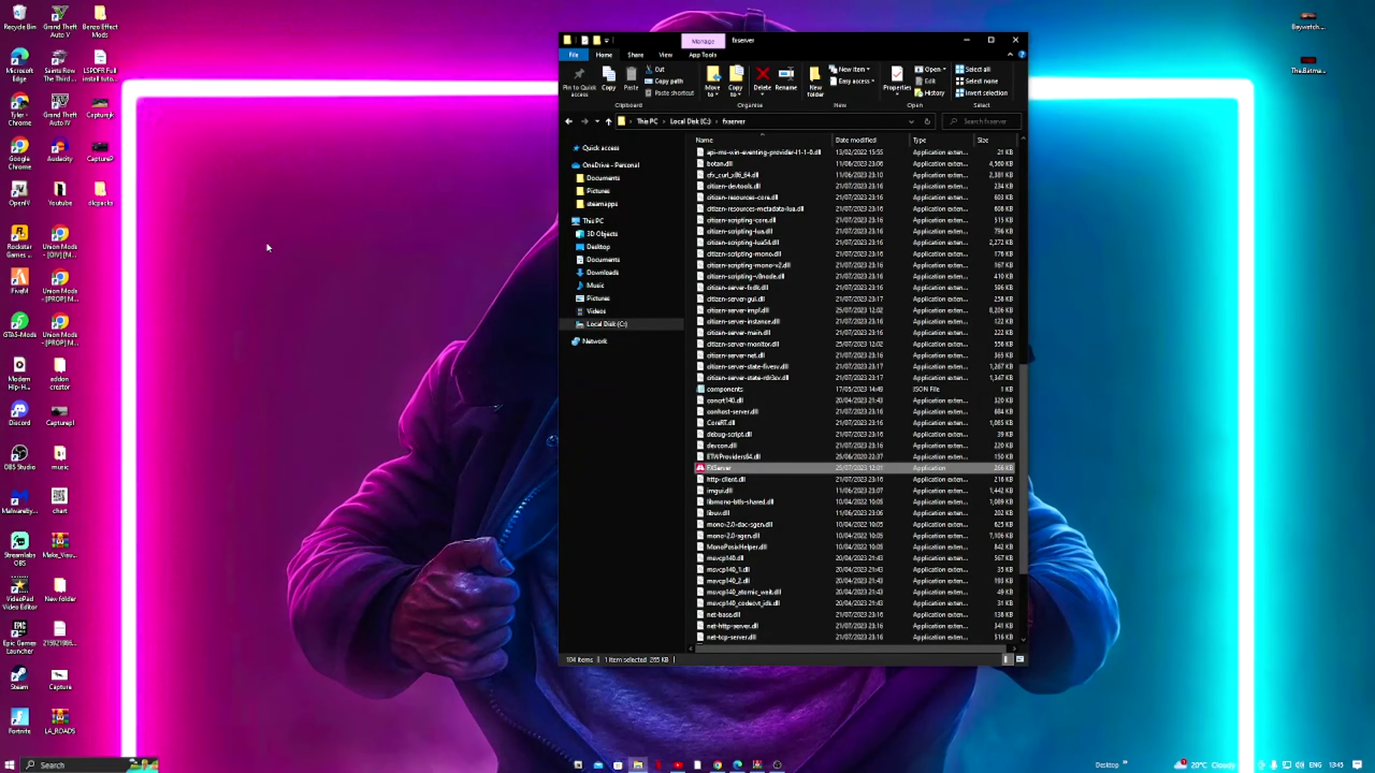
{"action": "scroll", "coordinate": [799, 513], "scroll_direction": "down", "scroll_amount": 5}
{"action": "double_click", "coordinate": [720, 322]}
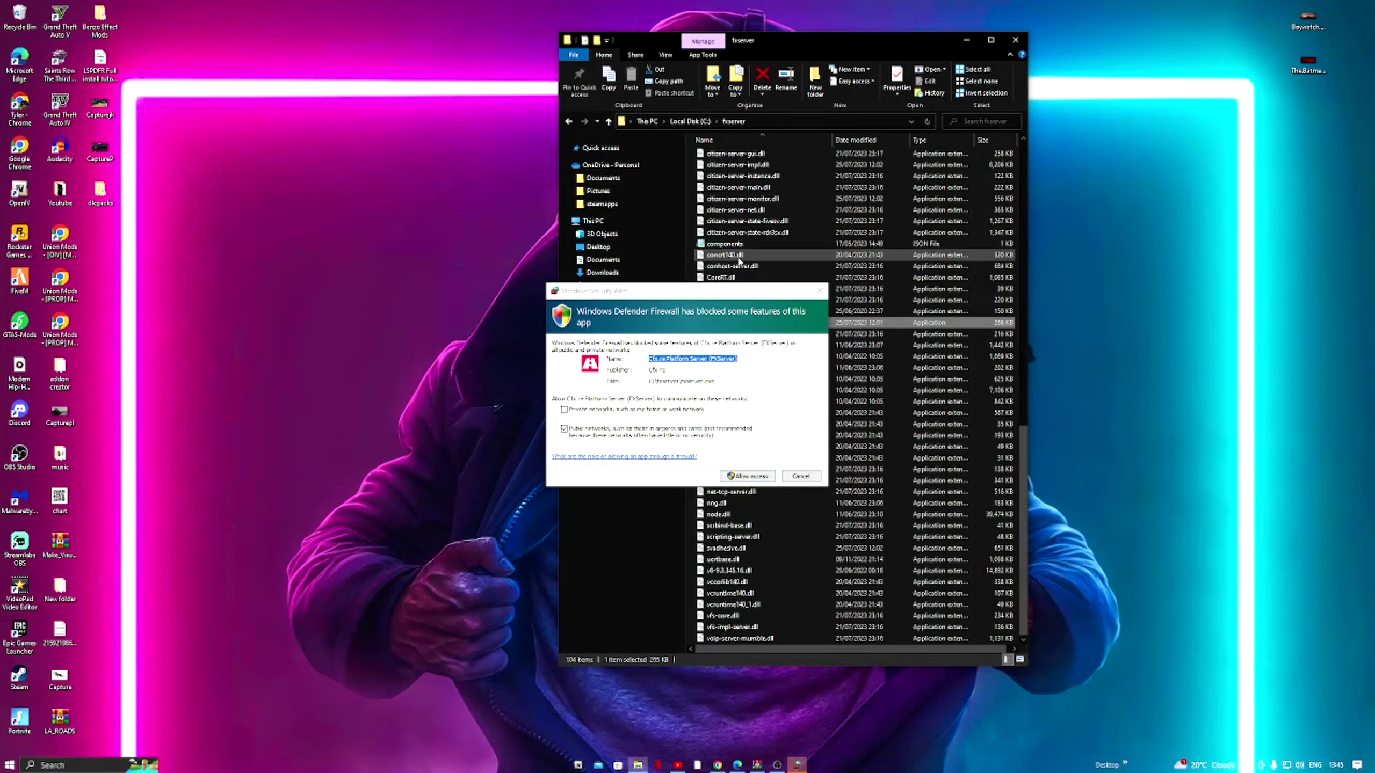
{"action": "left_click_drag", "start_coordinate": [720, 293], "coordinate": [377, 72]}
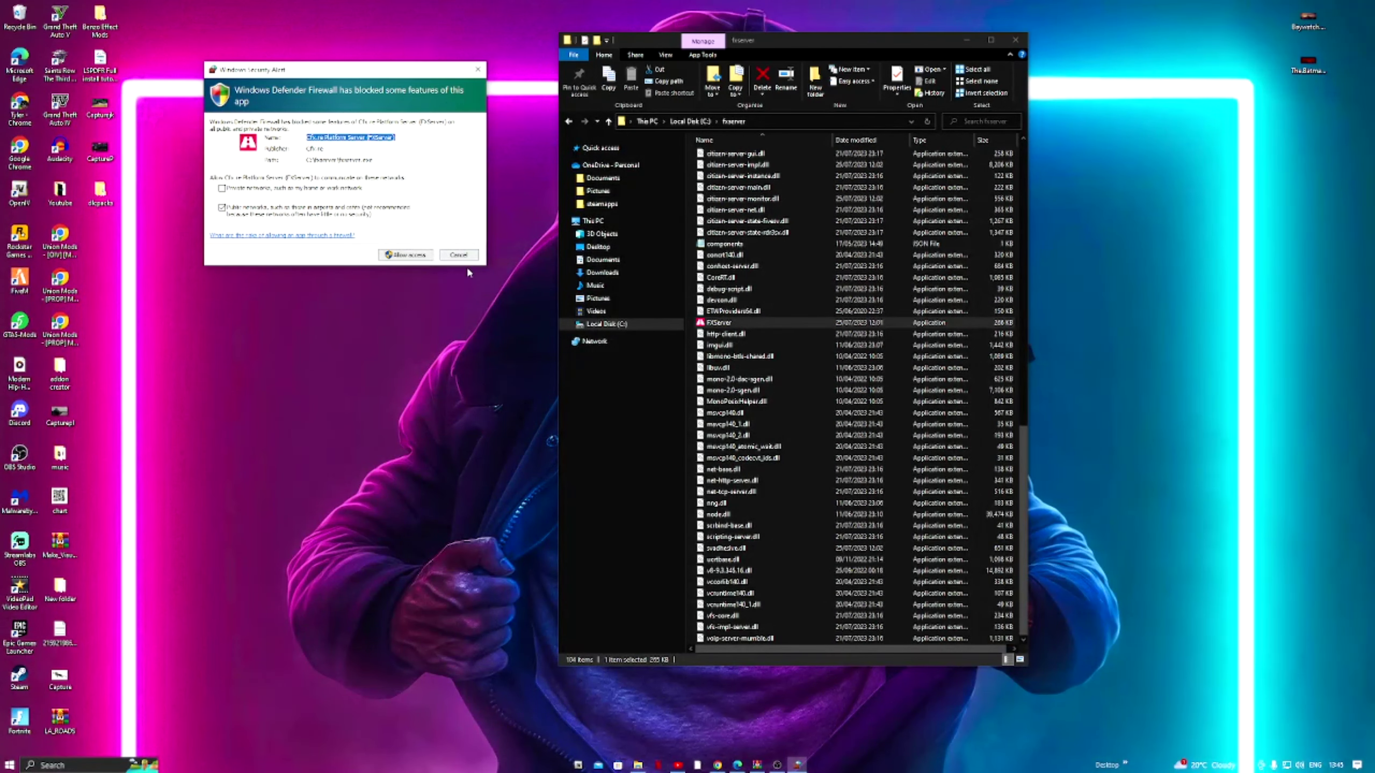
{"action": "left_click", "coordinate": [410, 254]}
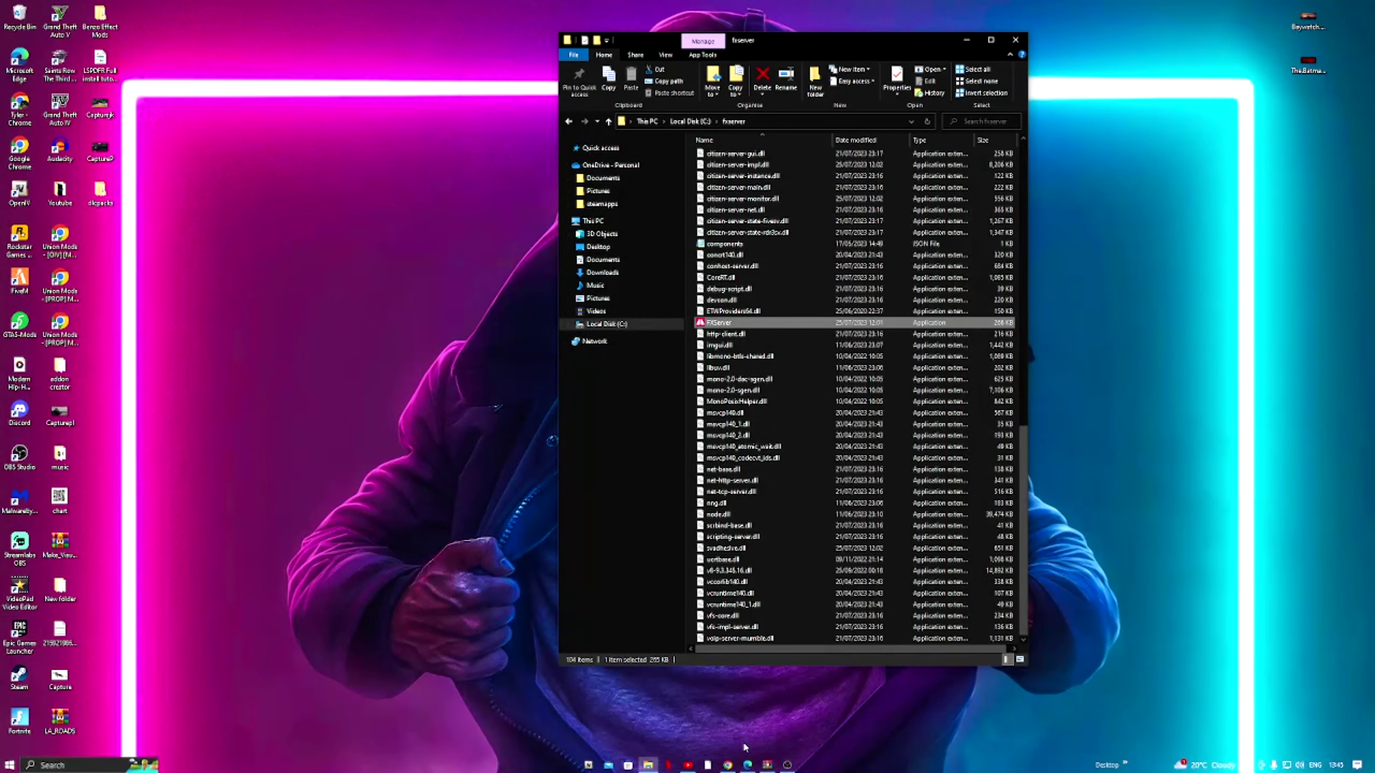
Minimize Edge and Chrome, then start FXServer so txAdmin opens in Chrome at localhost:40120.
{"action": "left_click", "coordinate": [747, 765]}
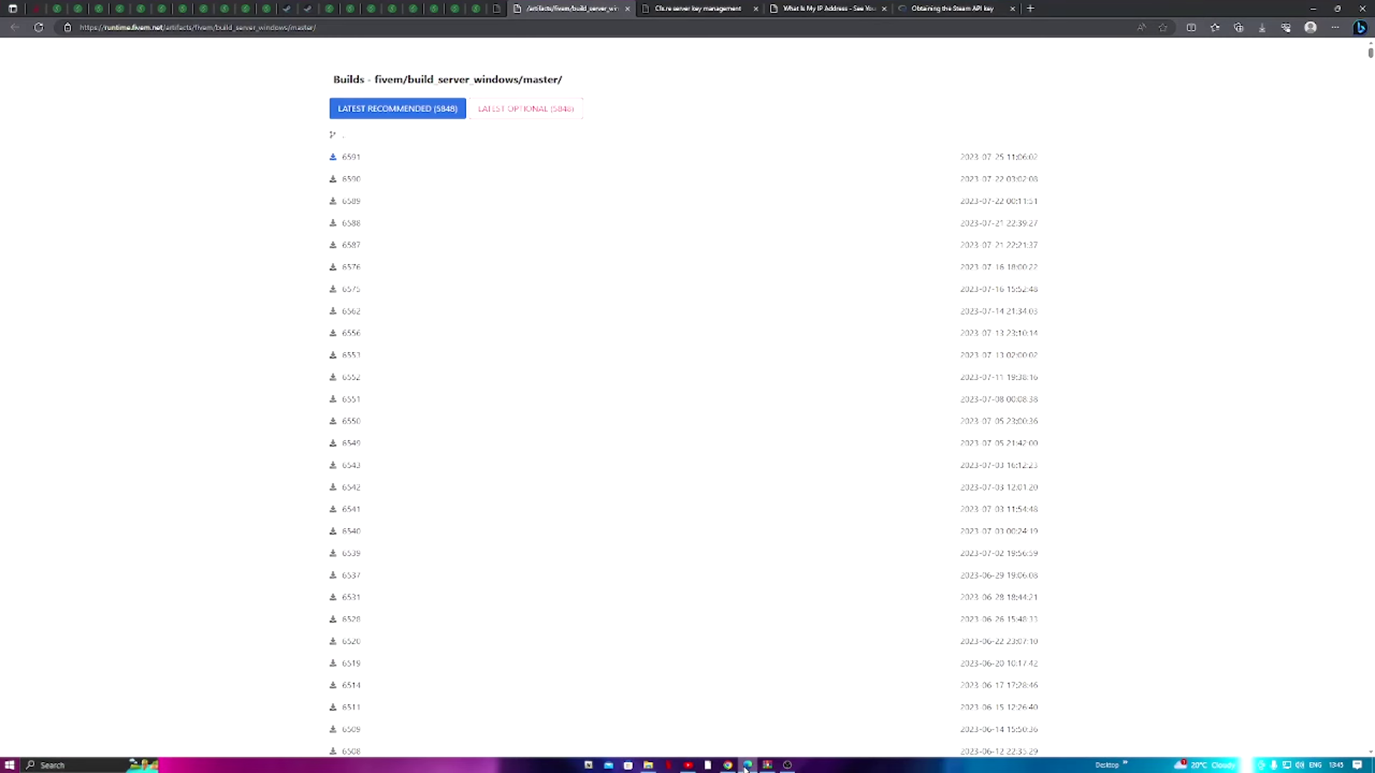
{"action": "left_click", "coordinate": [1313, 8]}
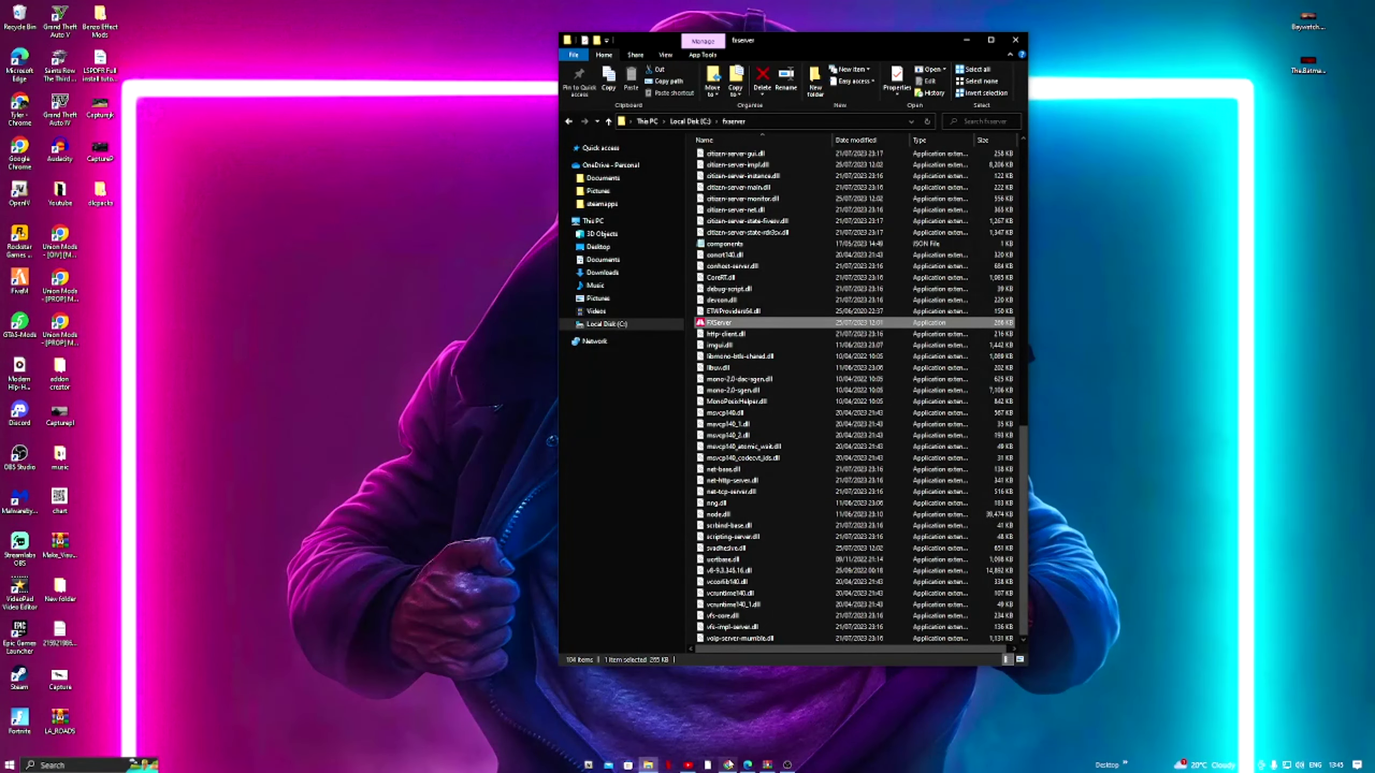
{"action": "left_click", "coordinate": [728, 765]}
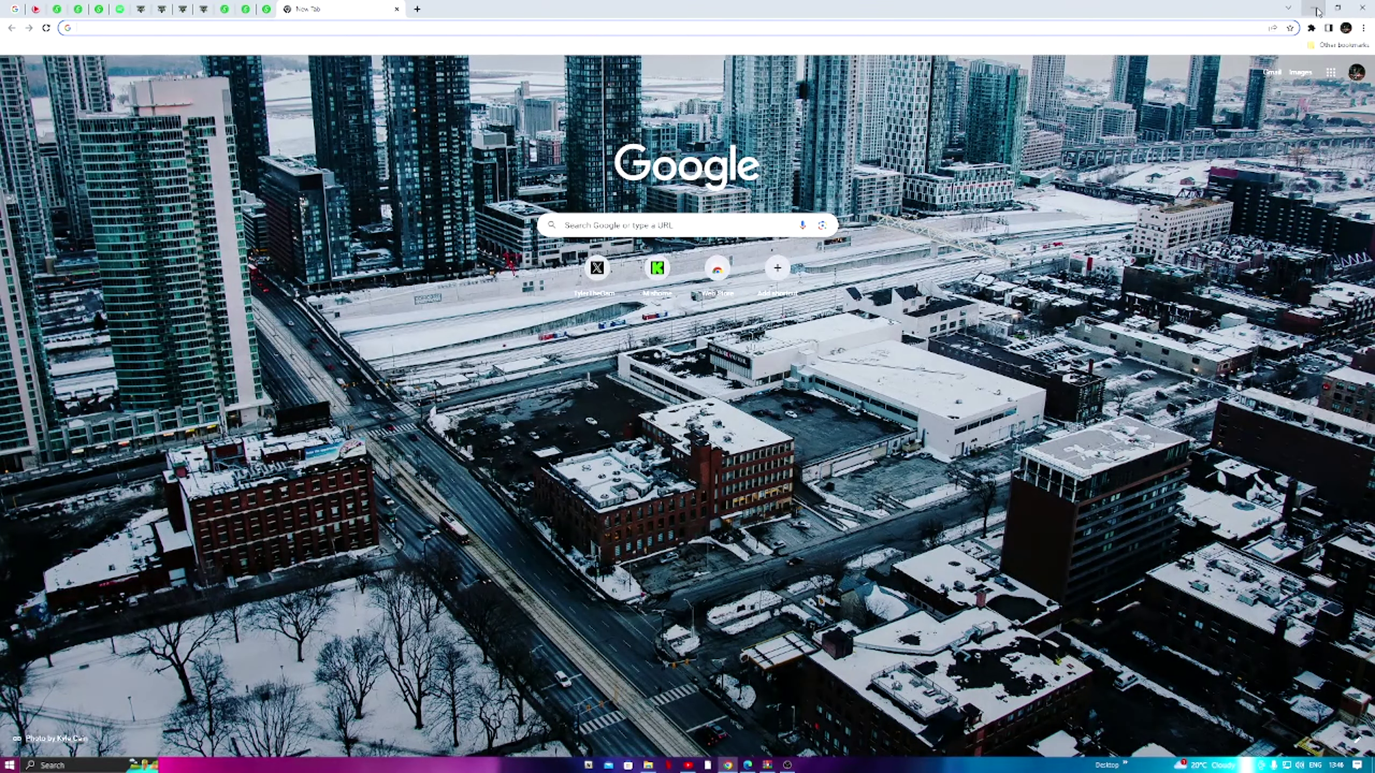
{"action": "left_click", "coordinate": [1313, 8]}
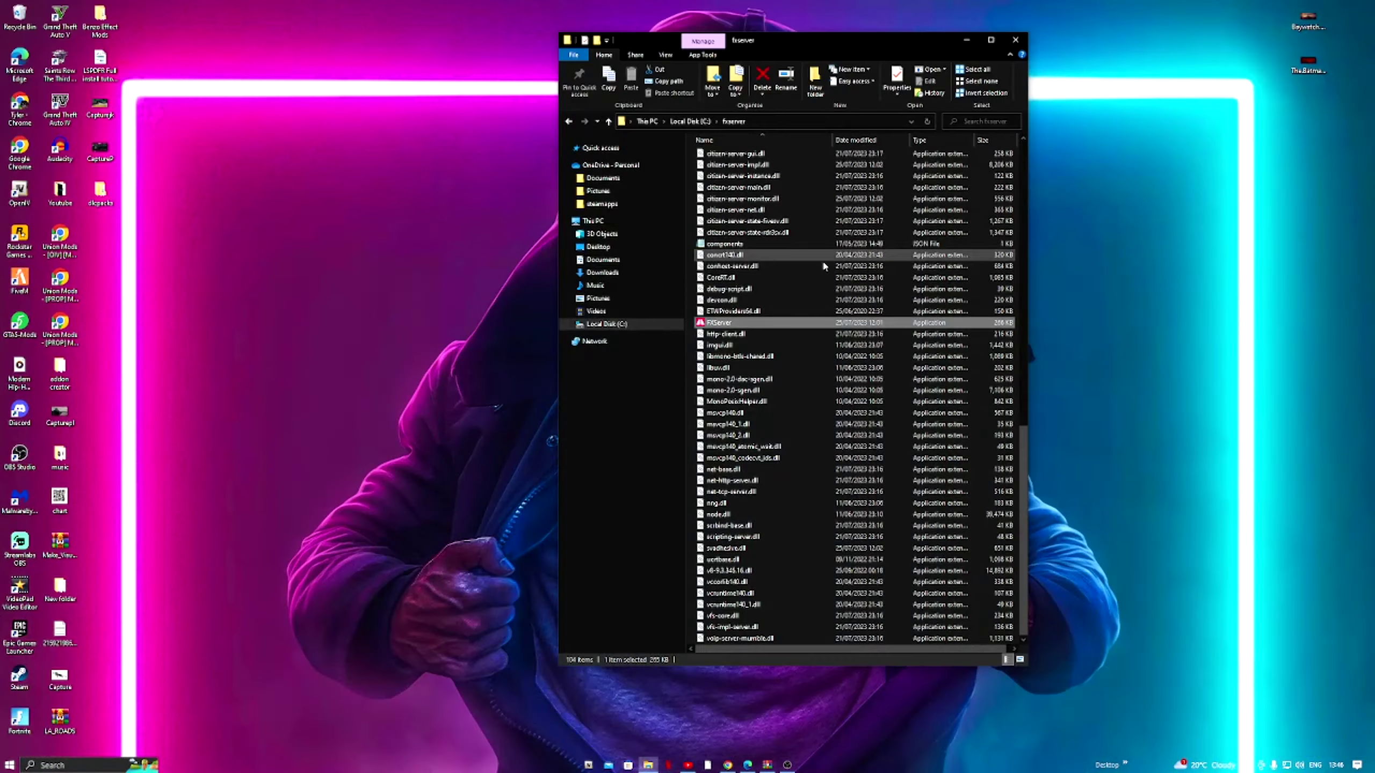
{"action": "double_click", "coordinate": [804, 322]}
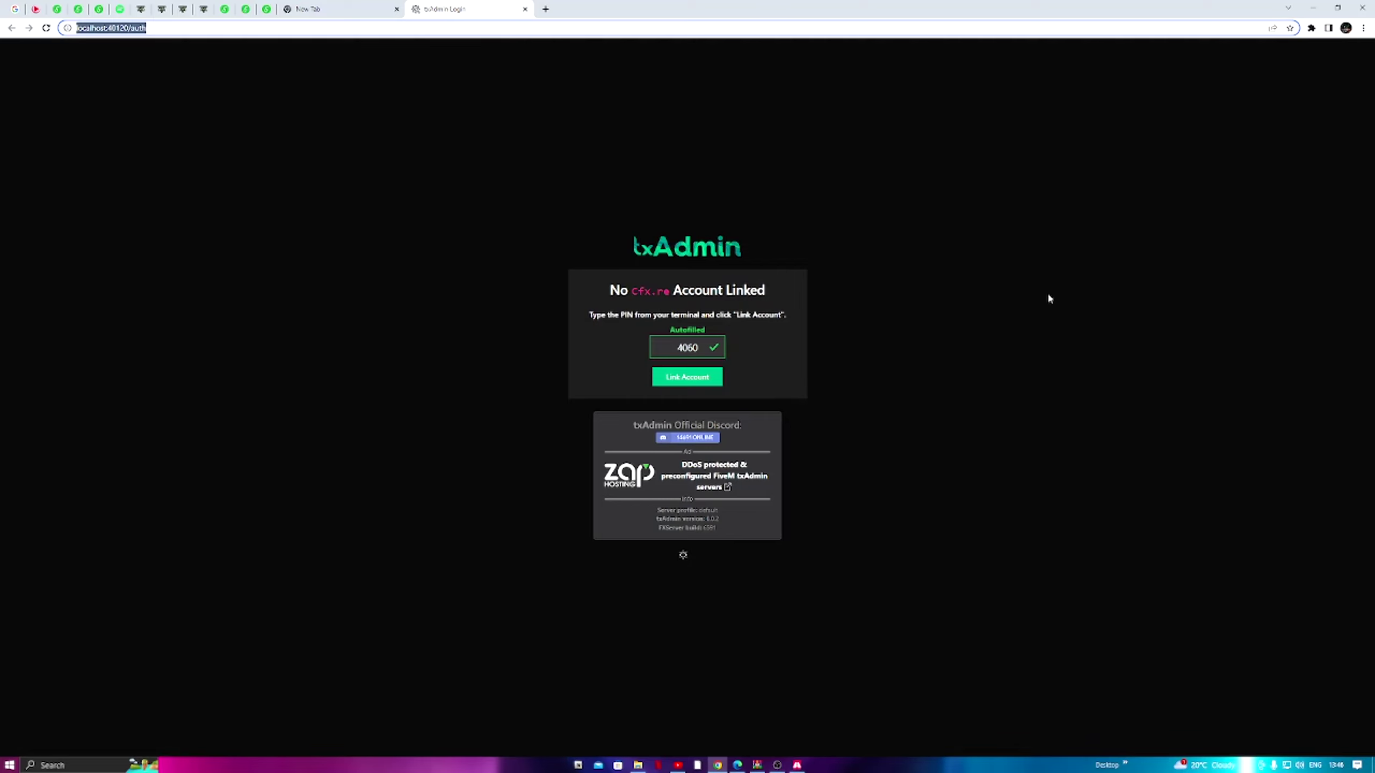
Submit the autofilled PIN via Link Account and choose Sign in with Google on Cfx.re.
{"action": "left_click", "coordinate": [699, 378]}
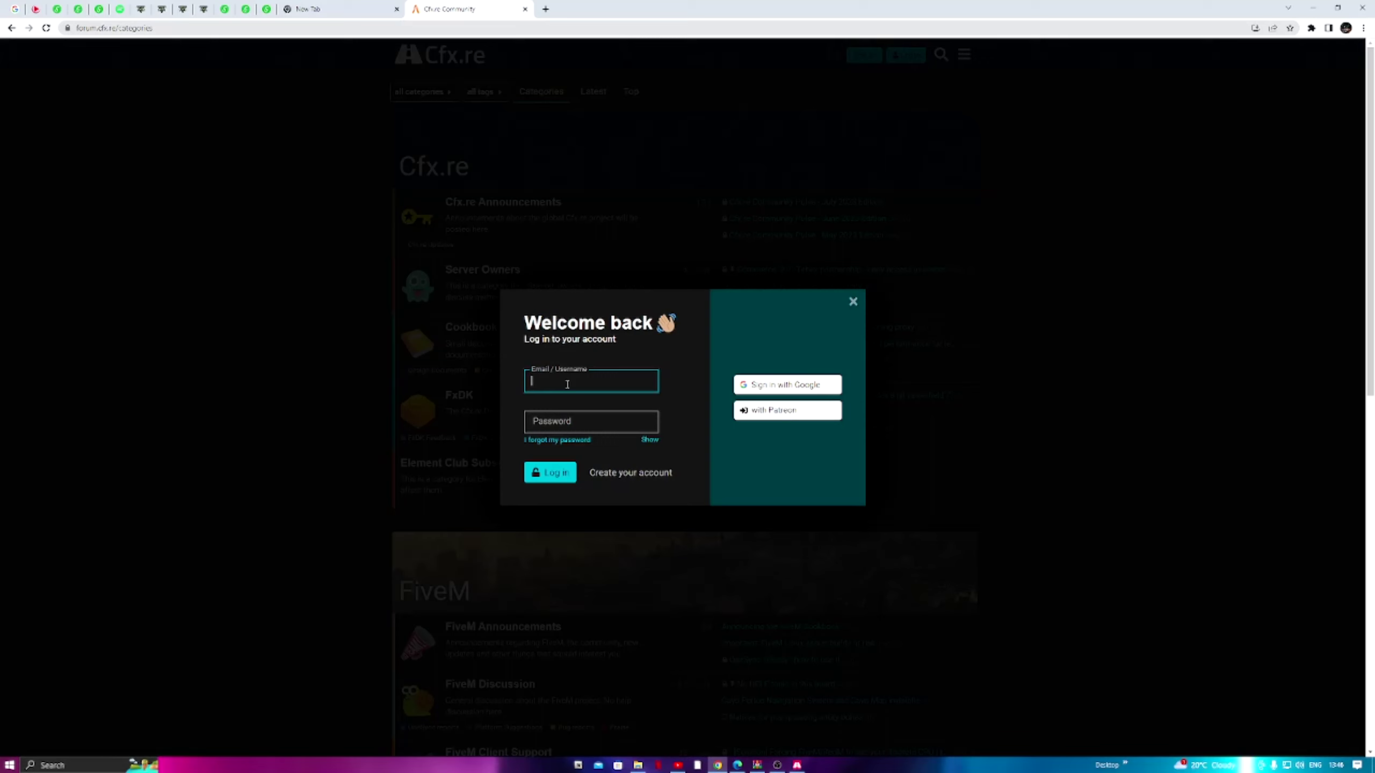
{"action": "left_click", "coordinate": [809, 390]}
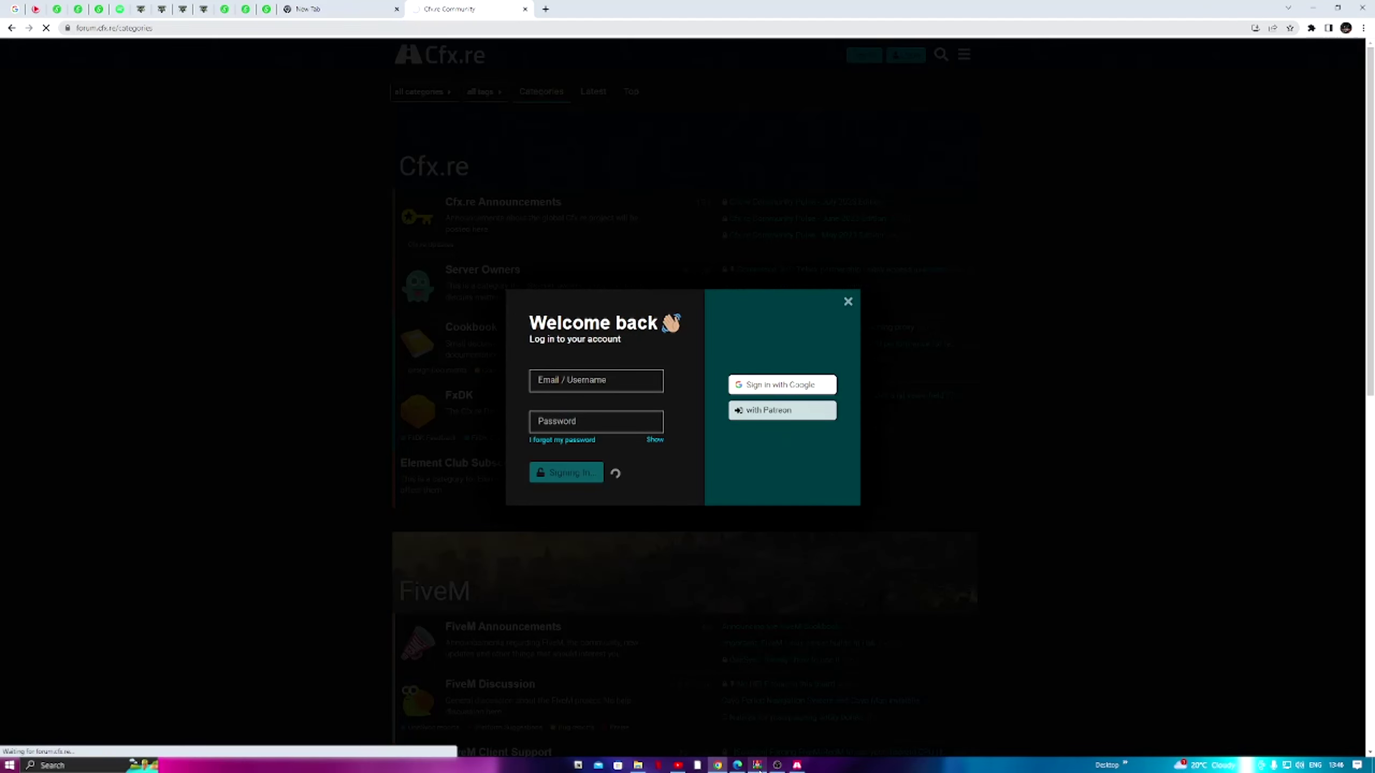
{"action": "left_click", "coordinate": [777, 765]}
{"action": "left_click", "coordinate": [844, 335]}
{"action": "left_click", "coordinate": [845, 316]}
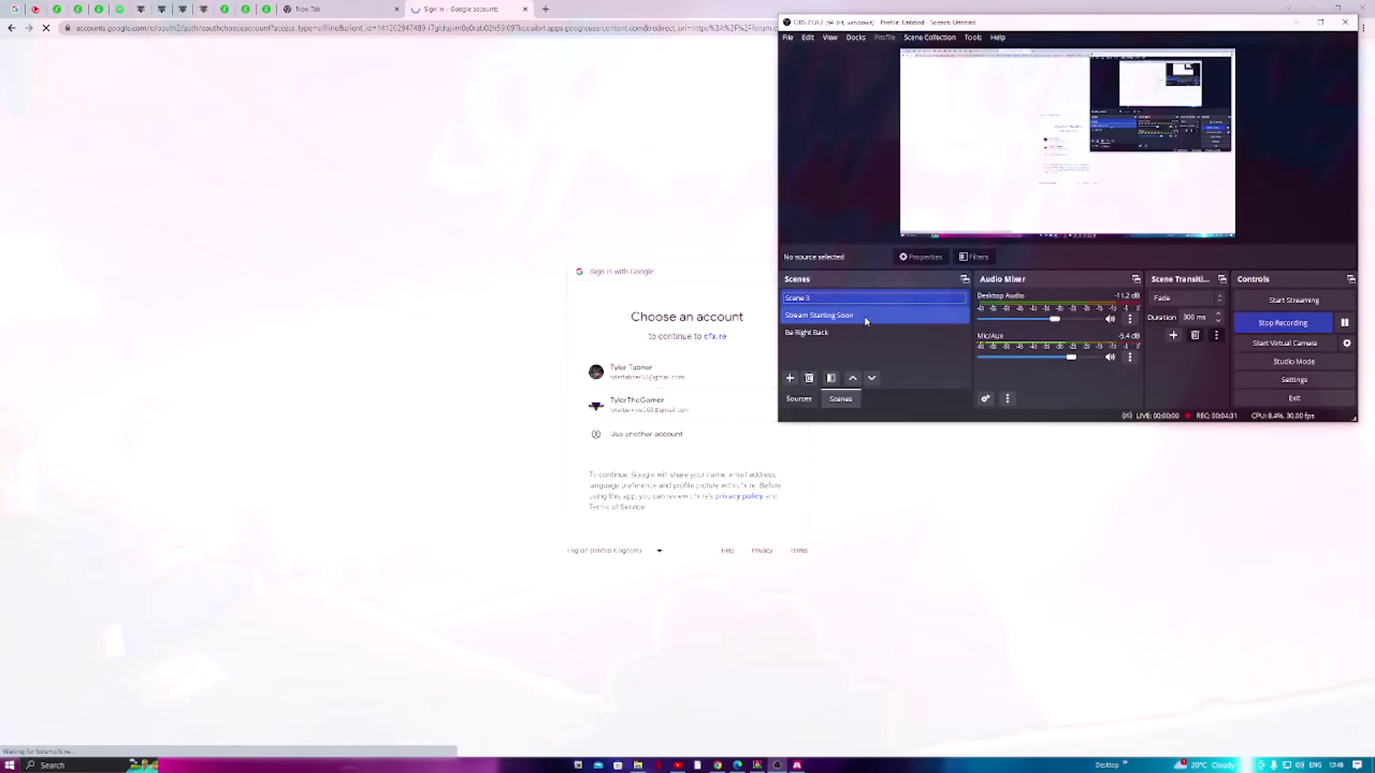